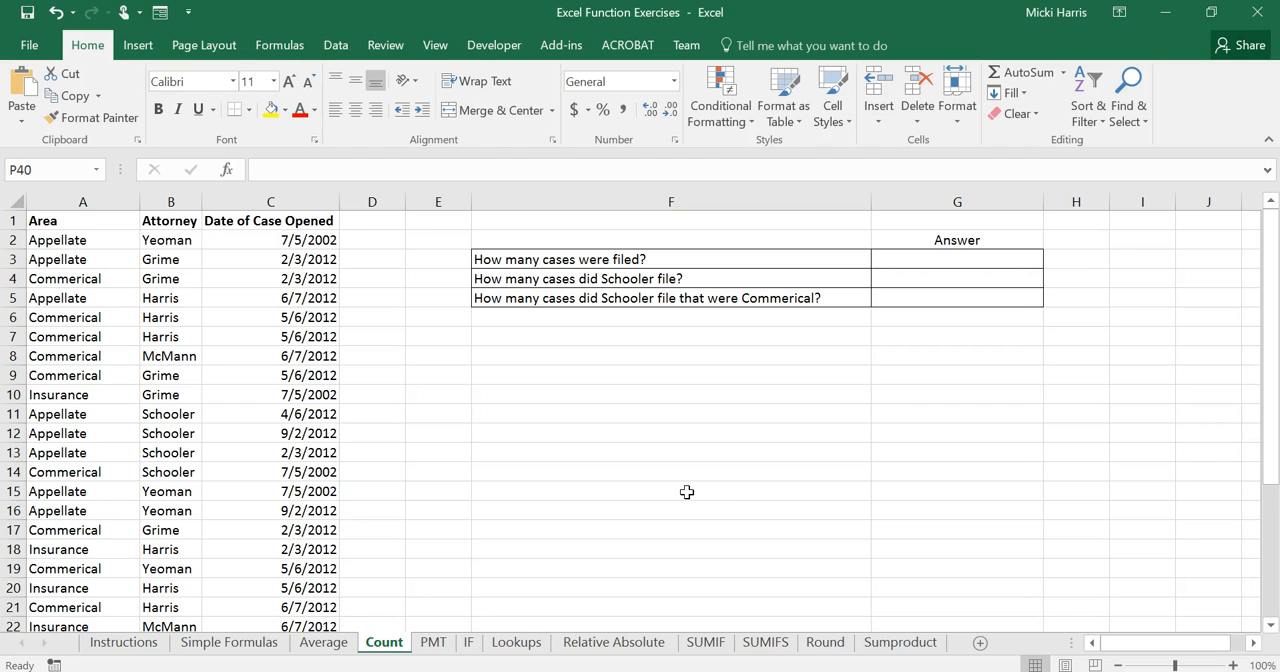
Begin a count formula in cell G3 and review the descriptions of COUNT, COUNTA, COUNTBLANK, COUNTIF and COUNTIFS.
{"action": "left_click", "coordinate": [962, 260]}
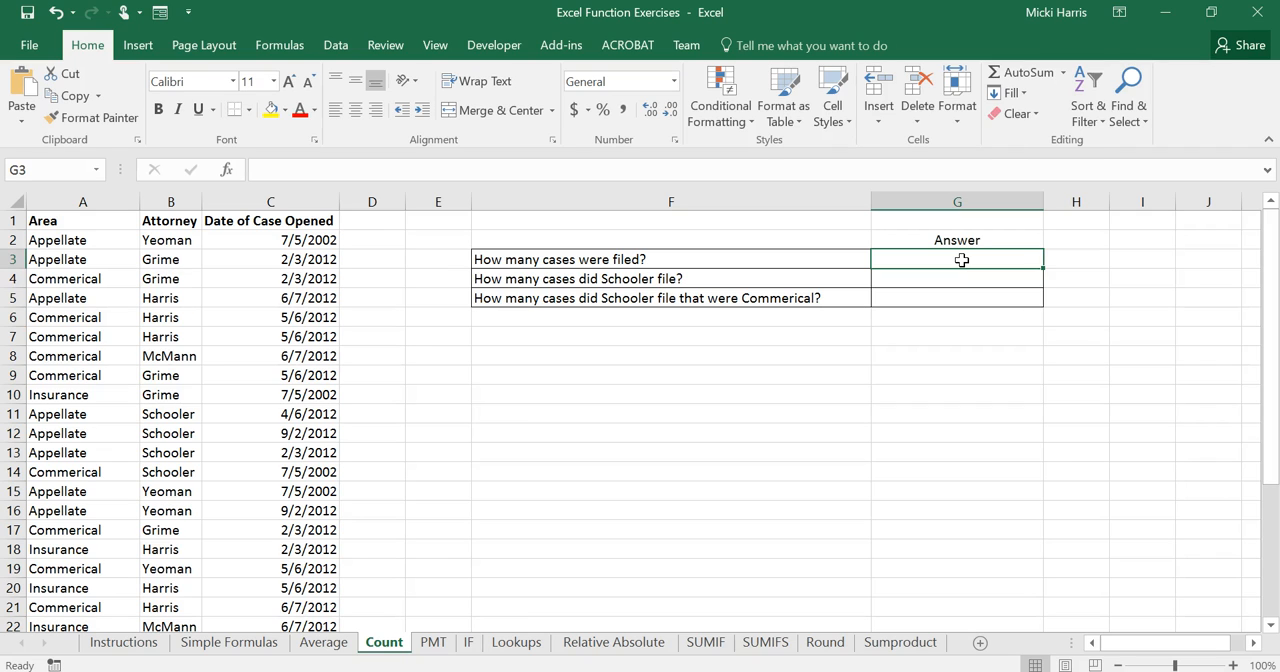
{"action": "type", "text": "=count"}
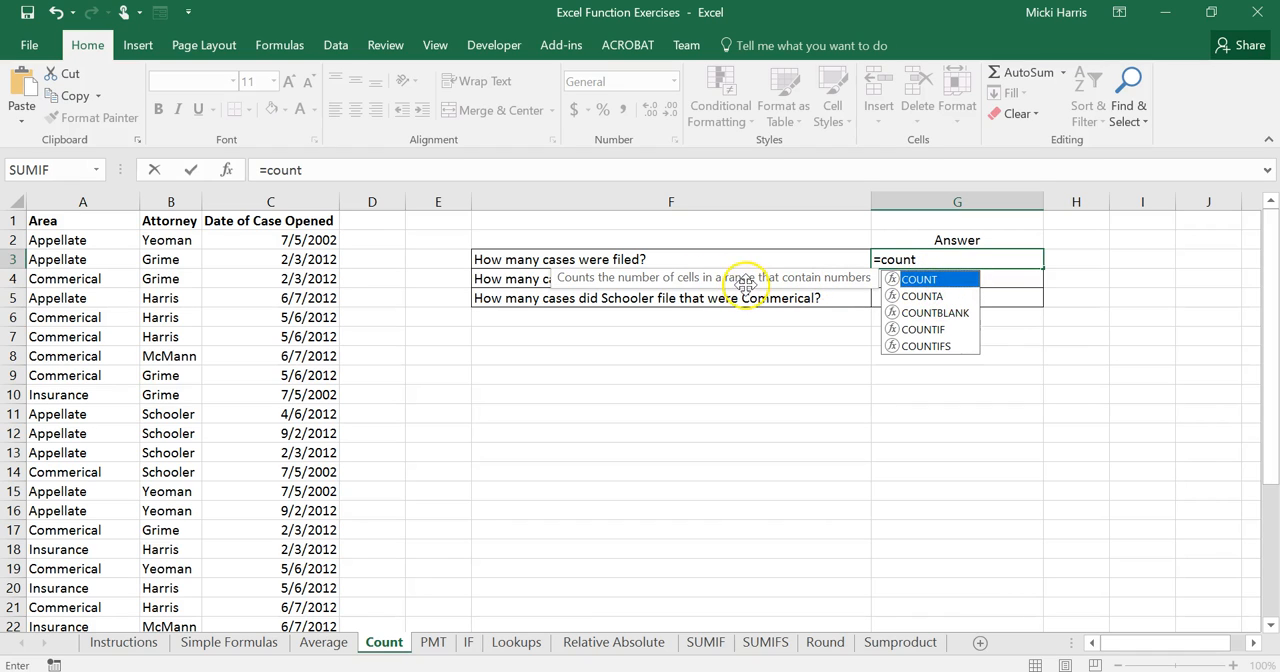
{"action": "left_click", "coordinate": [928, 298]}
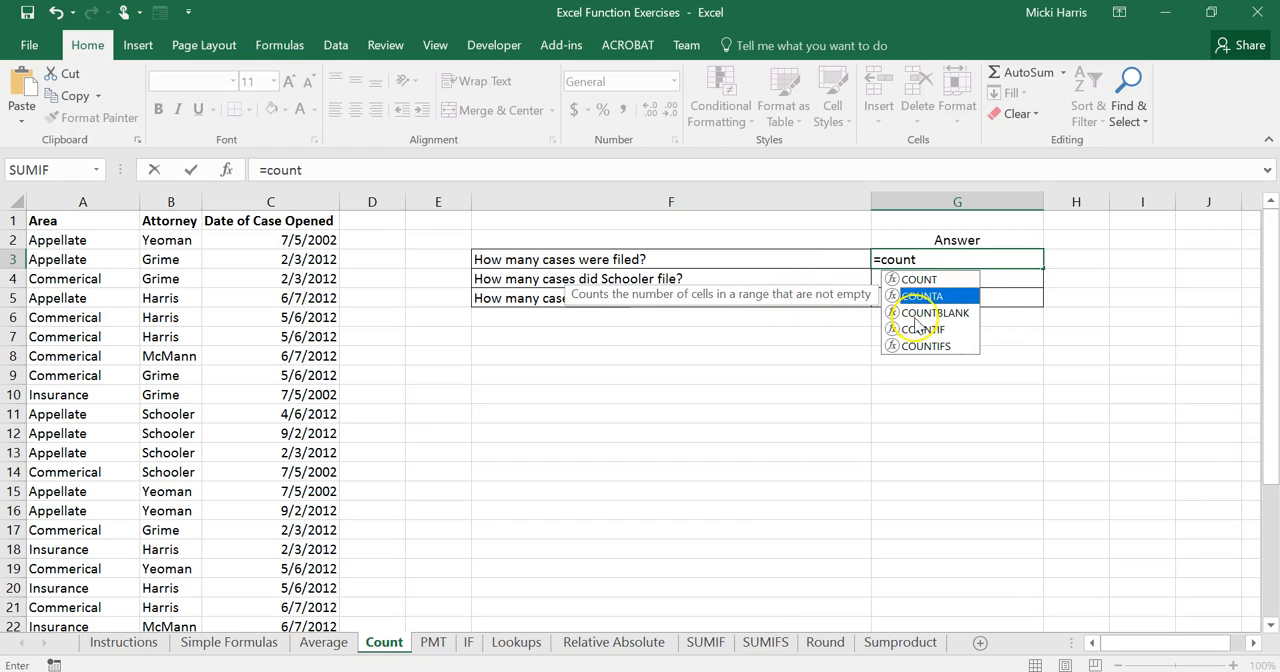
{"action": "left_click", "coordinate": [915, 314]}
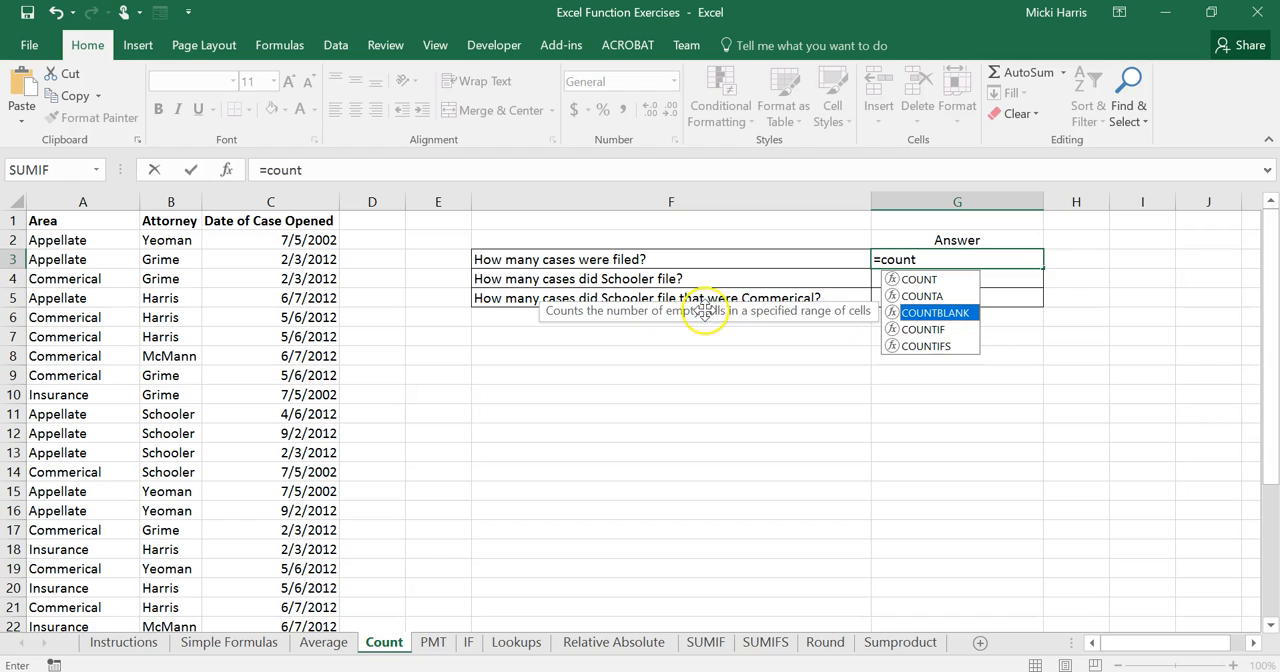
{"action": "left_click", "coordinate": [925, 329]}
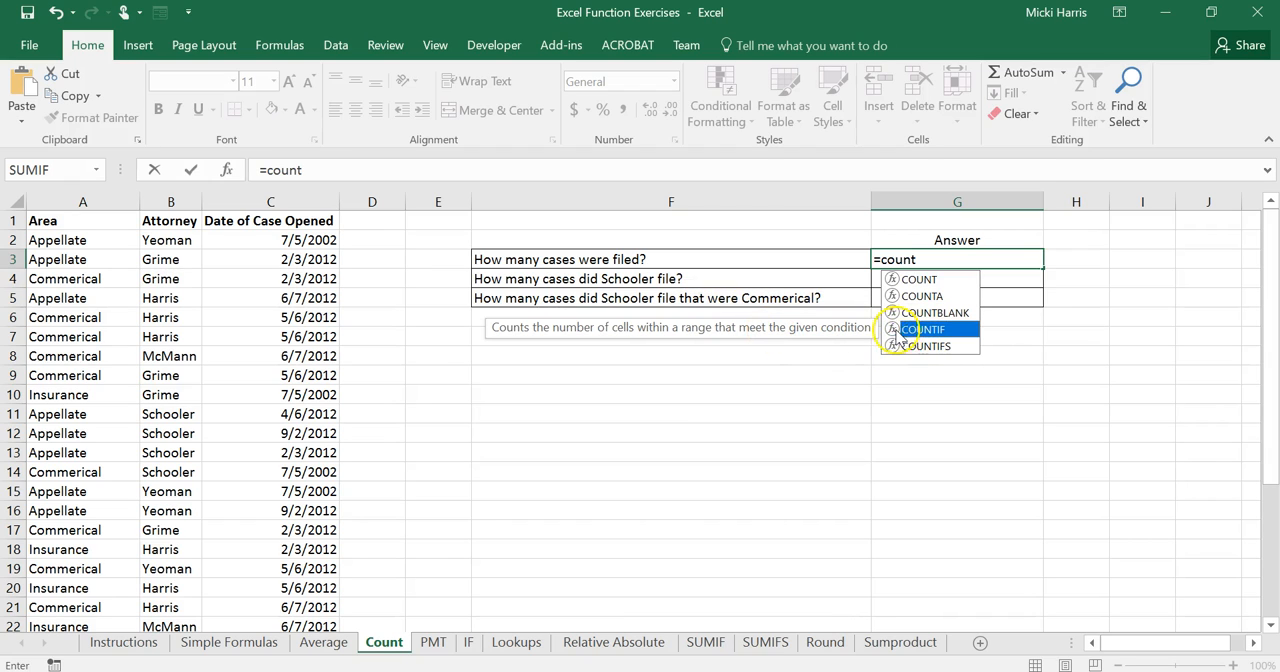
{"action": "left_click", "coordinate": [925, 347]}
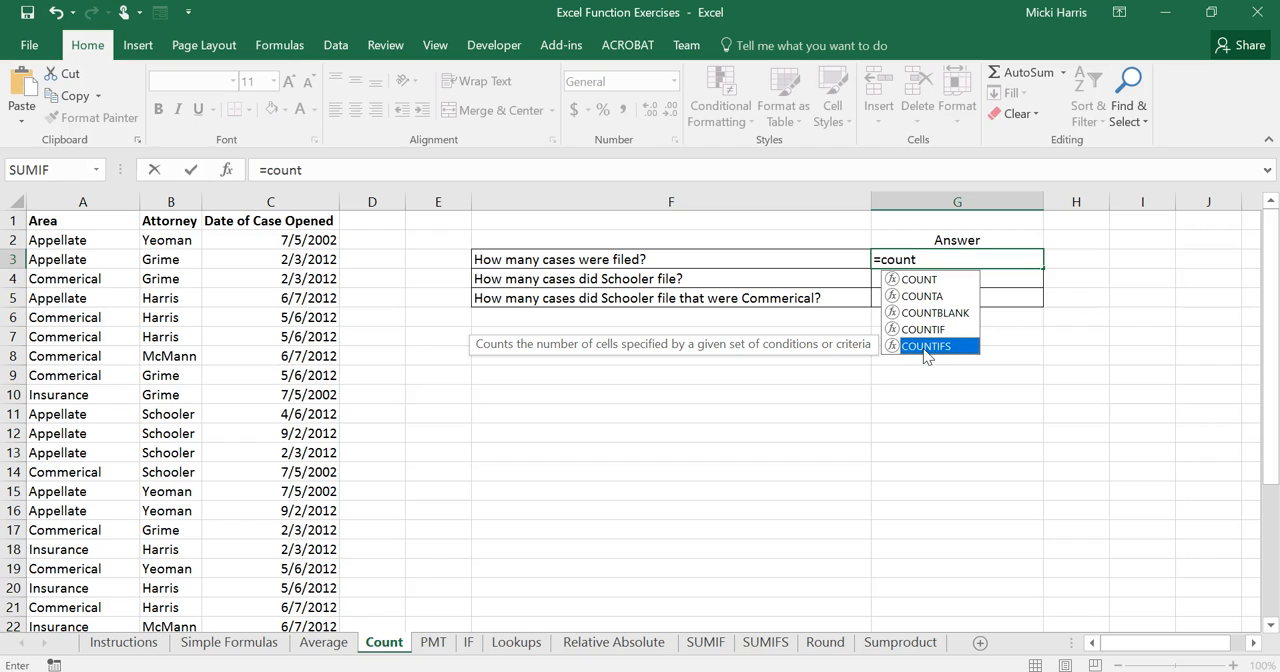
{"action": "key", "text": "Escape"}
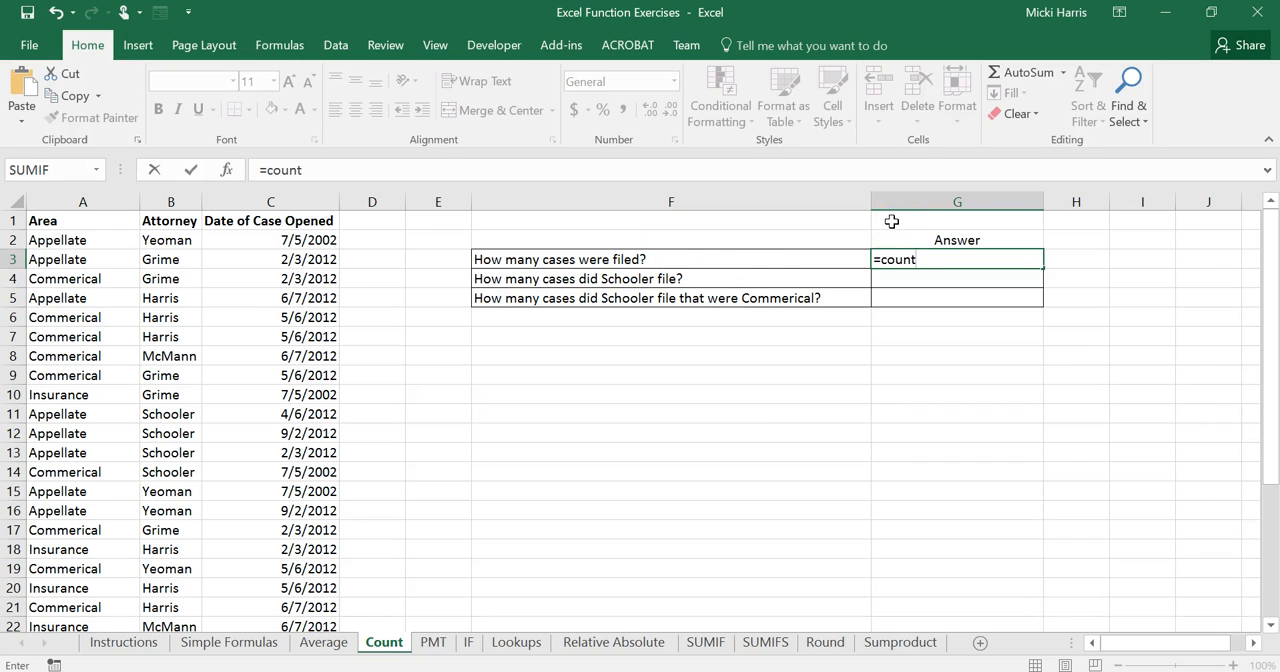
{"action": "key", "text": "BackSpace"}
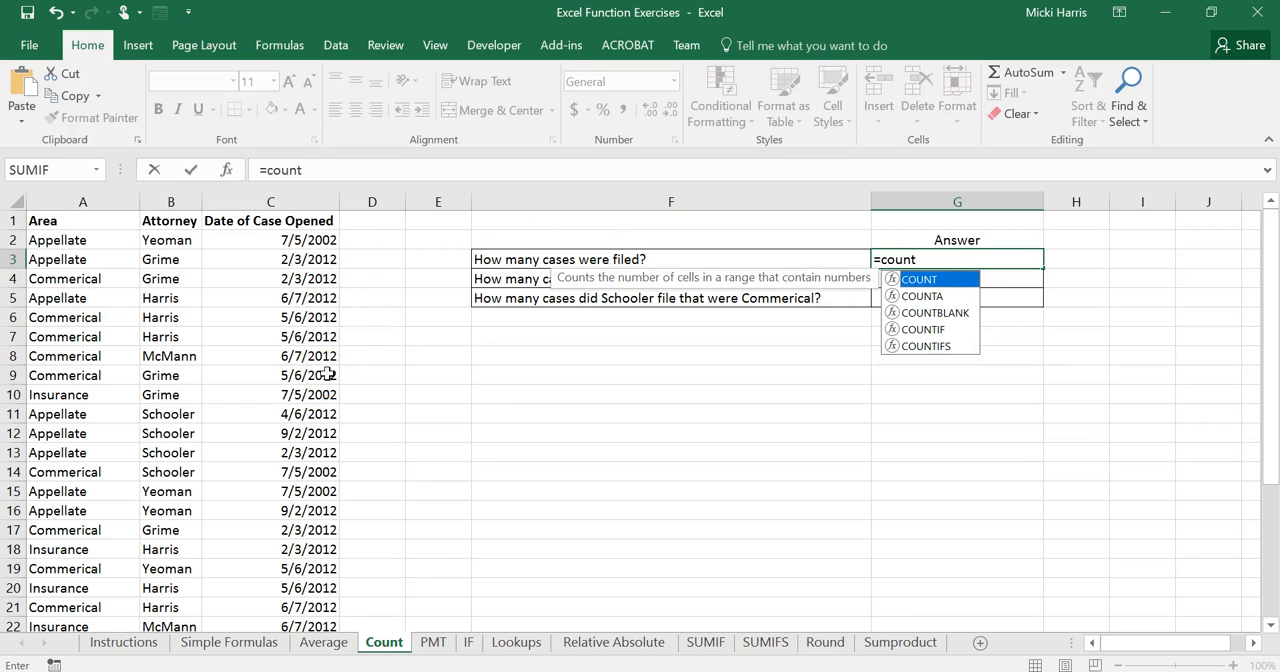
Complete the formula in G3 as COUNTA over the Area entries A2:A31, and check the data down to its last row.
{"action": "left_click", "coordinate": [930, 297]}
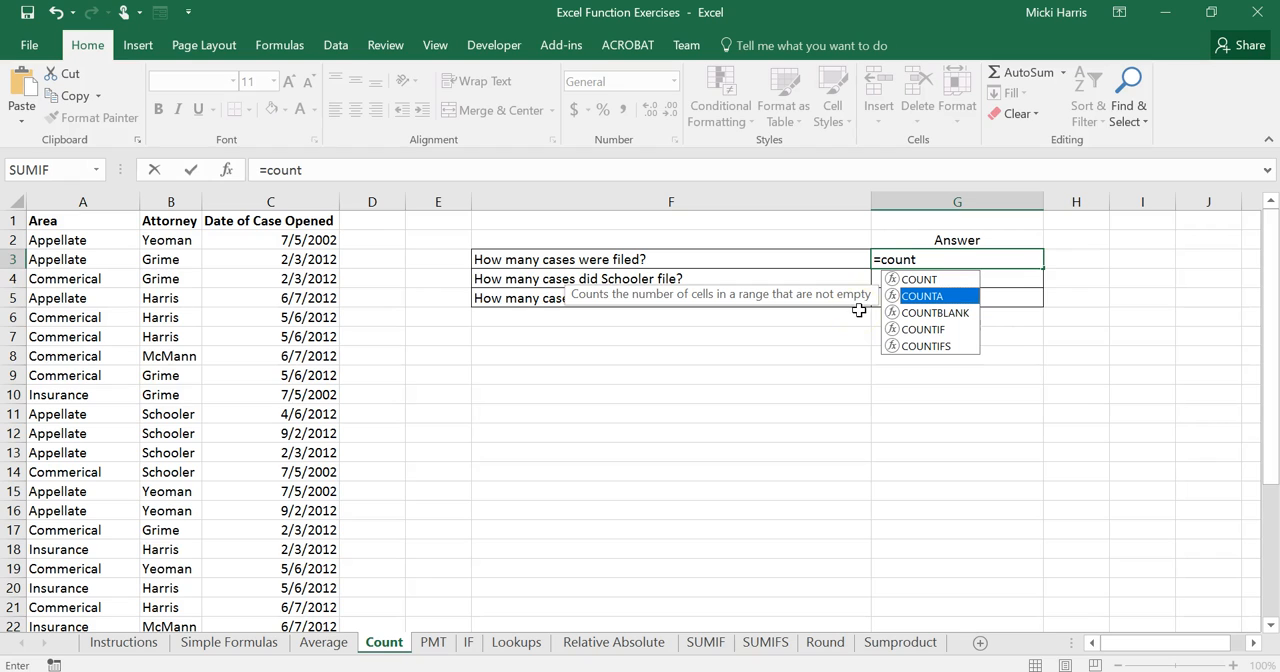
{"action": "double_click", "coordinate": [935, 297]}
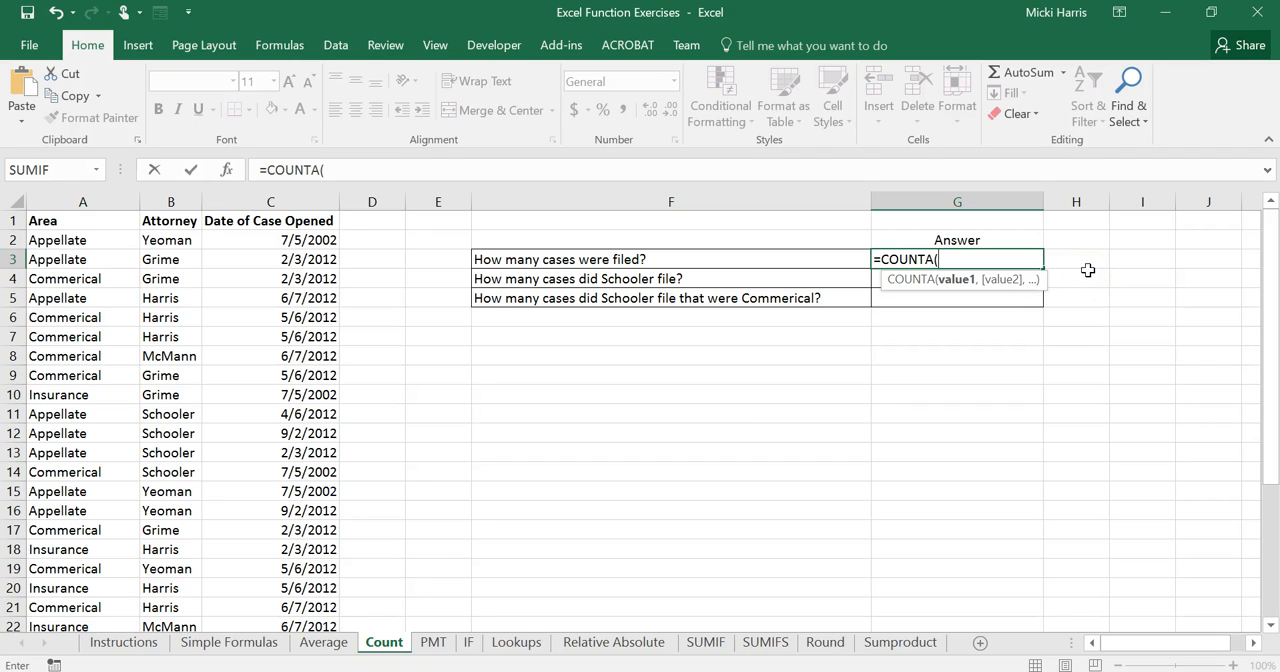
{"action": "left_click", "coordinate": [57, 240]}
{"action": "left_click_drag", "start_coordinate": [57, 240], "coordinate": [60, 560]}
{"action": "key", "text": "Return"}
{"action": "scroll", "coordinate": [60, 560], "scroll_direction": "up", "scroll_amount": 4}
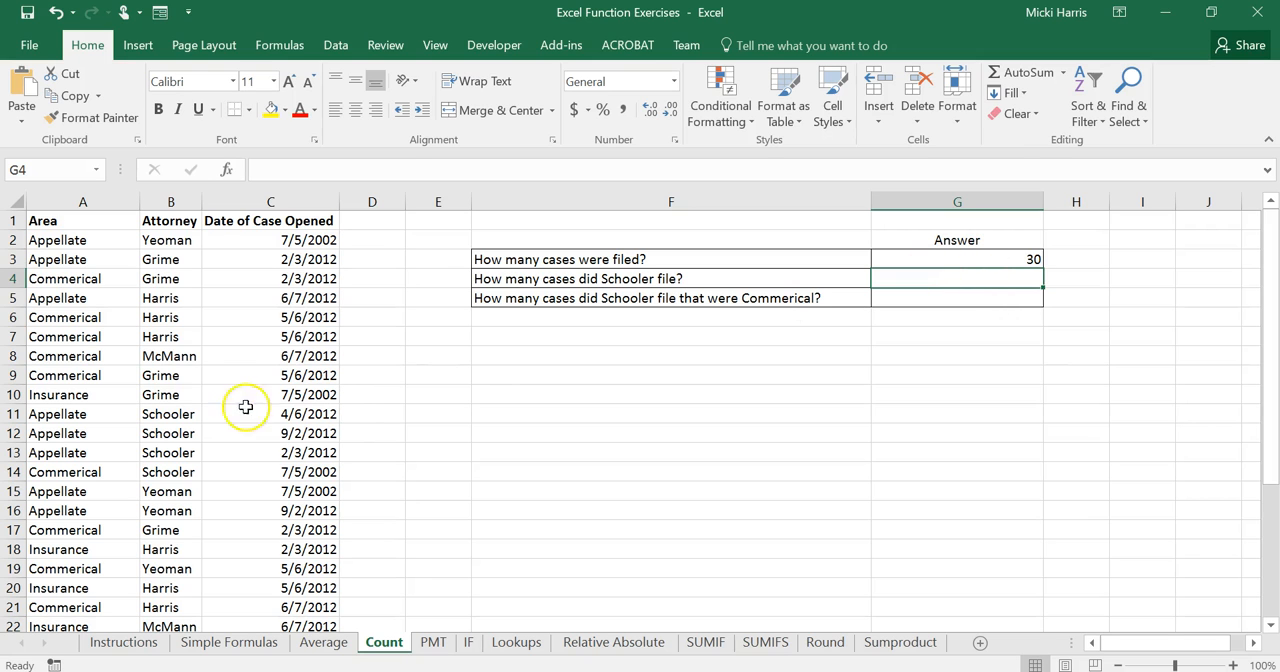
{"action": "scroll", "coordinate": [58, 331], "scroll_direction": "down", "scroll_amount": 2}
{"action": "scroll", "coordinate": [58, 331], "scroll_direction": "down", "scroll_amount": 3}
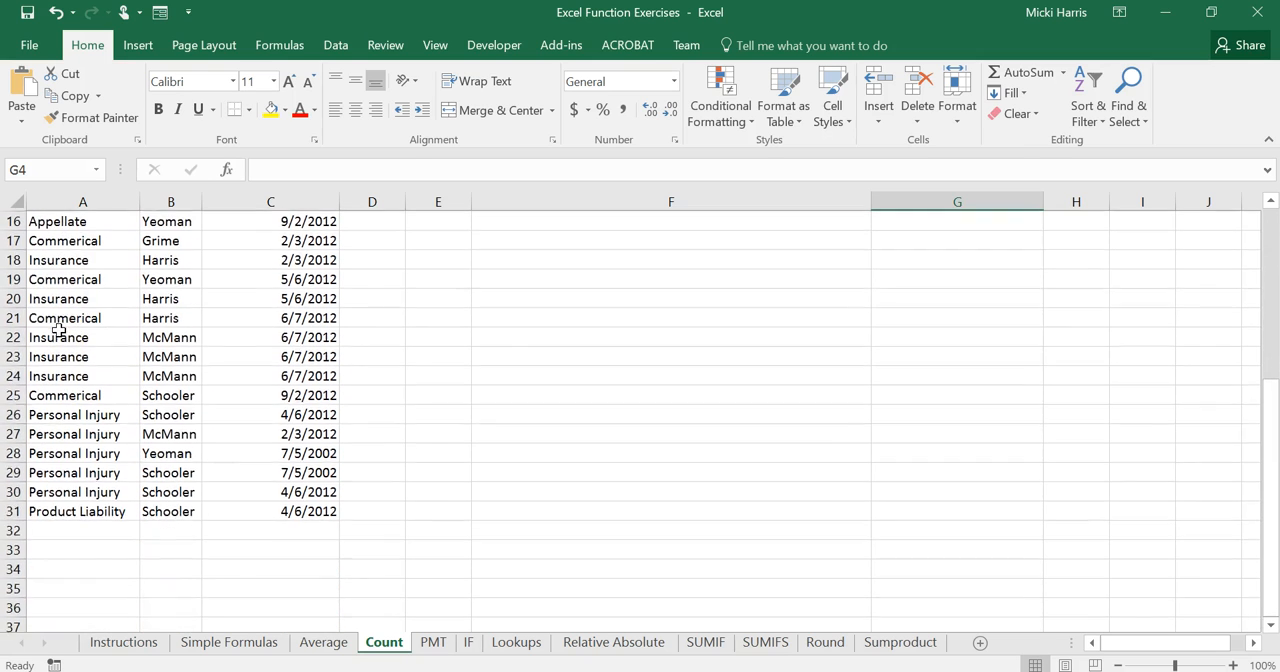
{"action": "scroll", "coordinate": [211, 506], "scroll_direction": "down", "scroll_amount": 4}
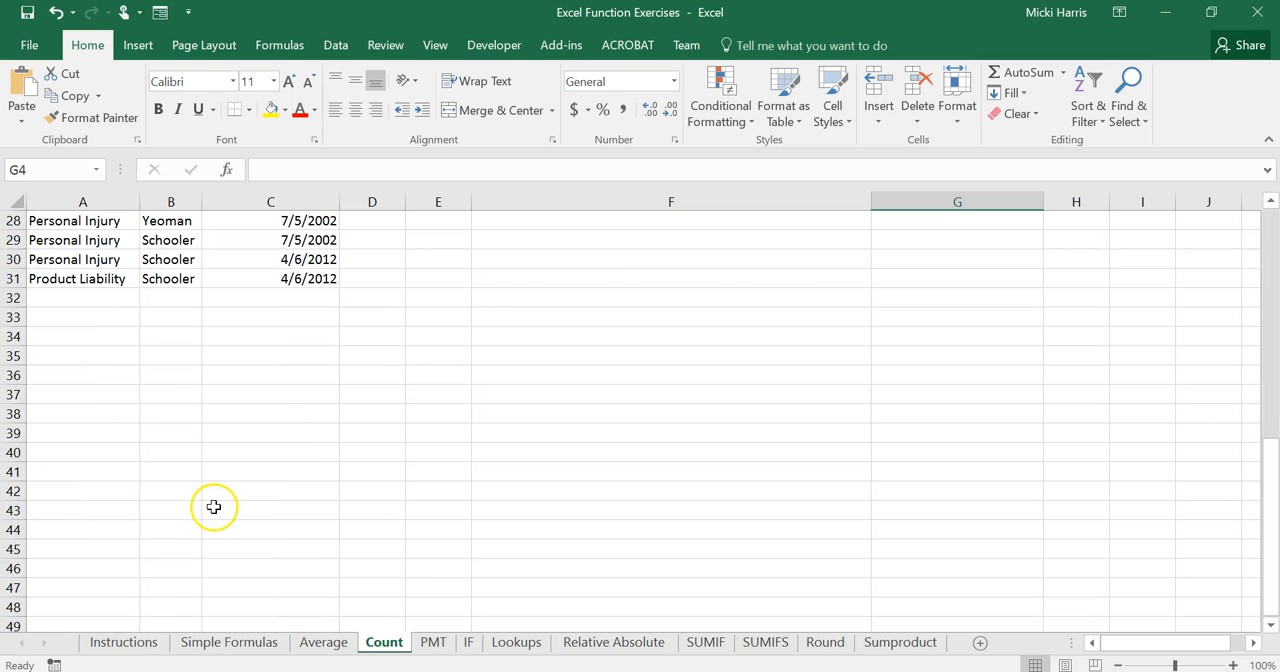
{"action": "scroll", "coordinate": [211, 506], "scroll_direction": "up", "scroll_amount": 9}
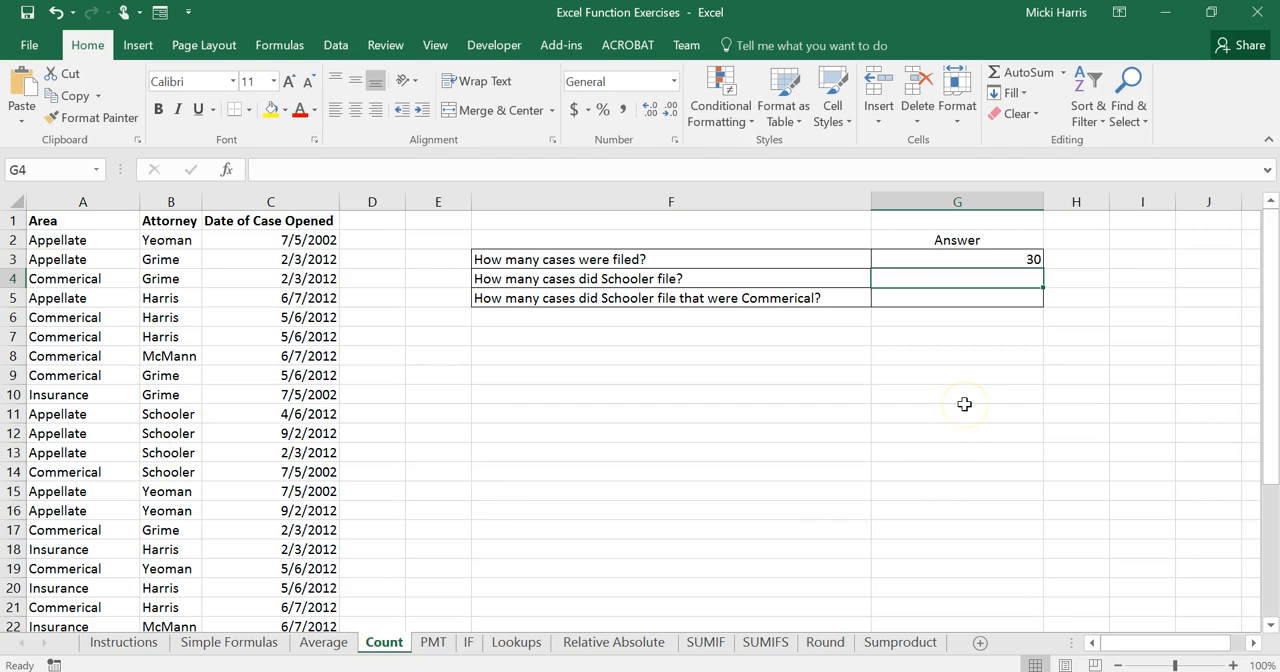
Start a COUNTIF formula in G4 with its function arguments open and set the range to the attorney cells B2:B31.
{"action": "type", "text": "count"}
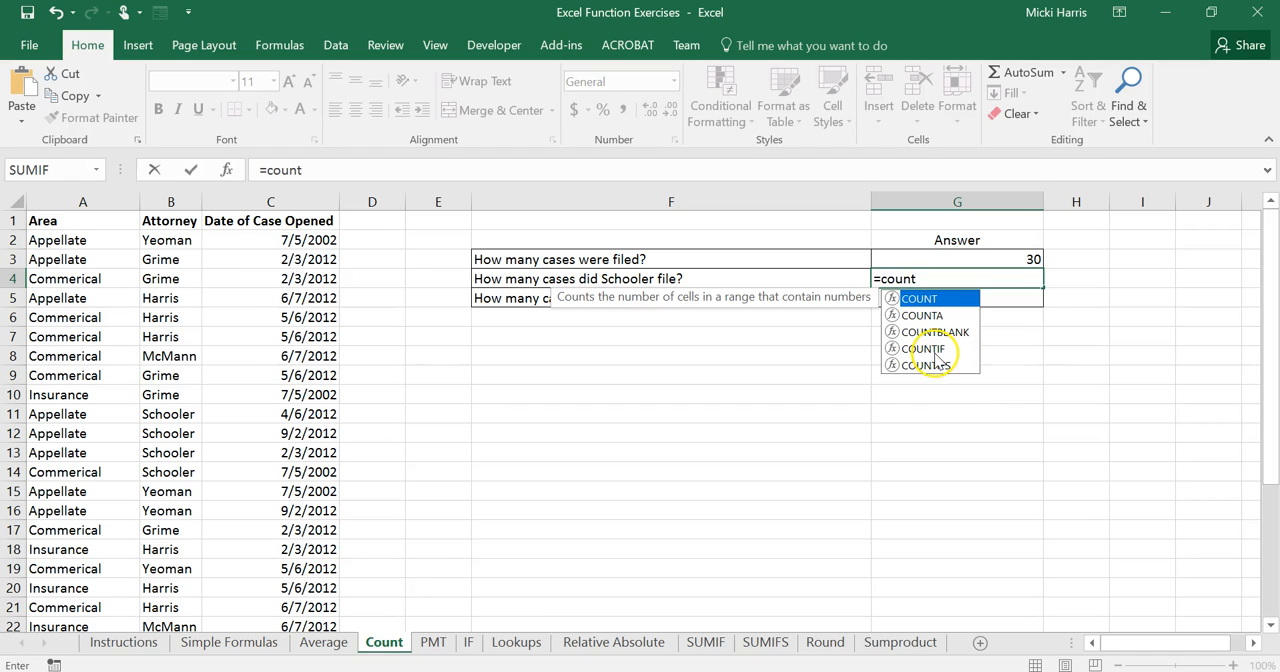
{"action": "left_click", "coordinate": [930, 349]}
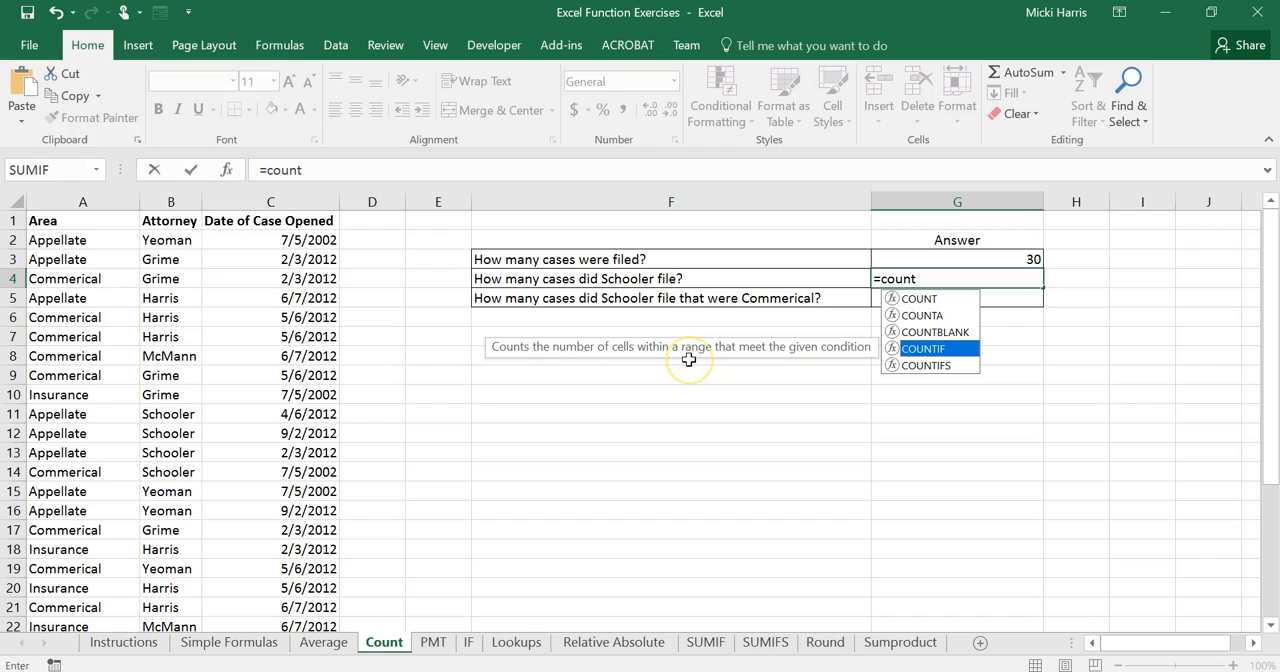
{"action": "double_click", "coordinate": [932, 350]}
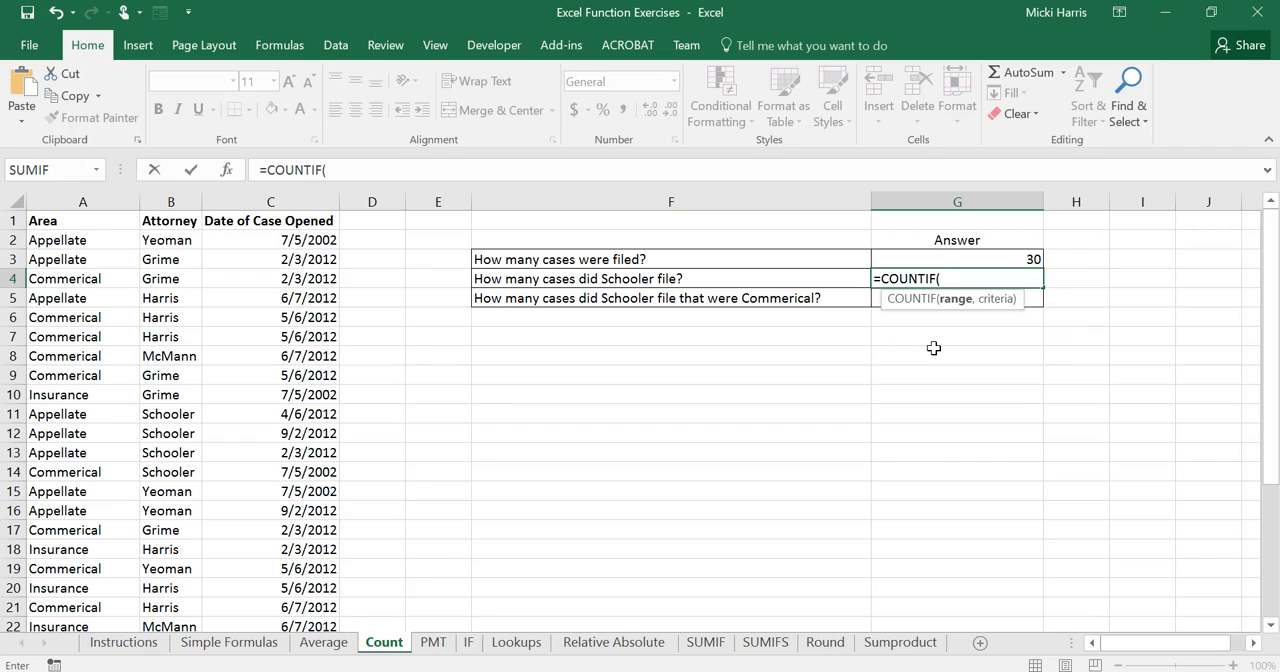
{"action": "left_click", "coordinate": [230, 171]}
{"action": "left_click_drag", "start_coordinate": [430, 362], "coordinate": [886, 362]}
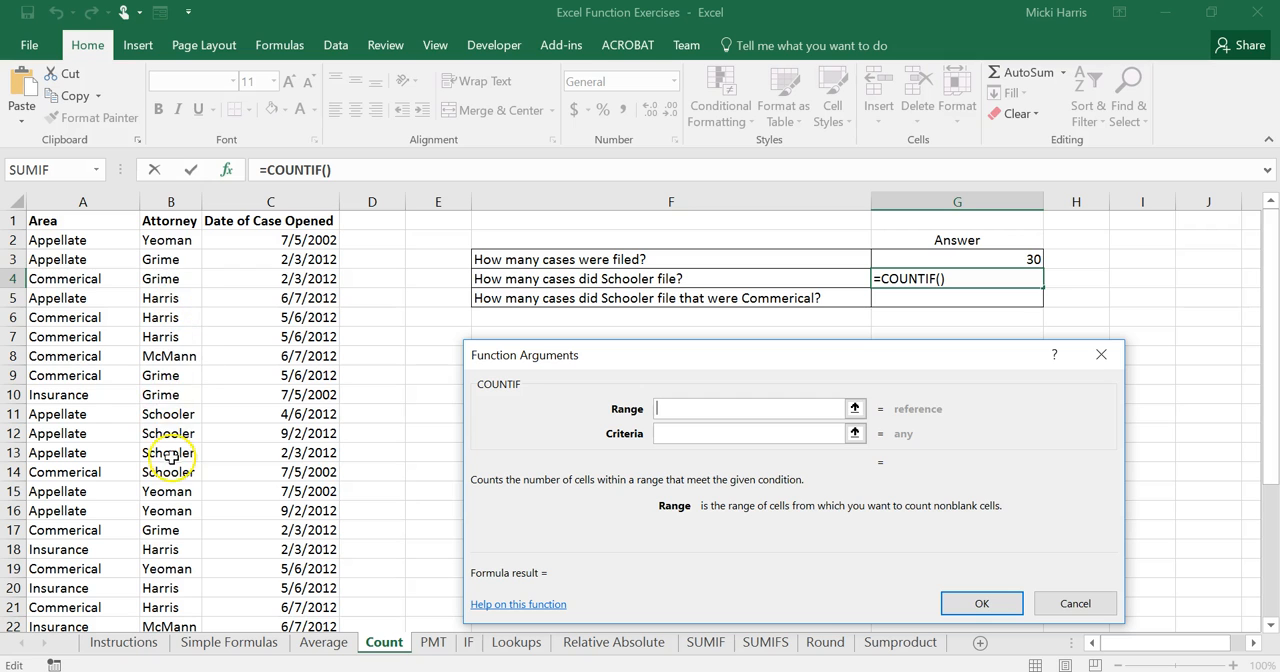
{"action": "left_click_drag", "start_coordinate": [172, 240], "coordinate": [163, 497]}
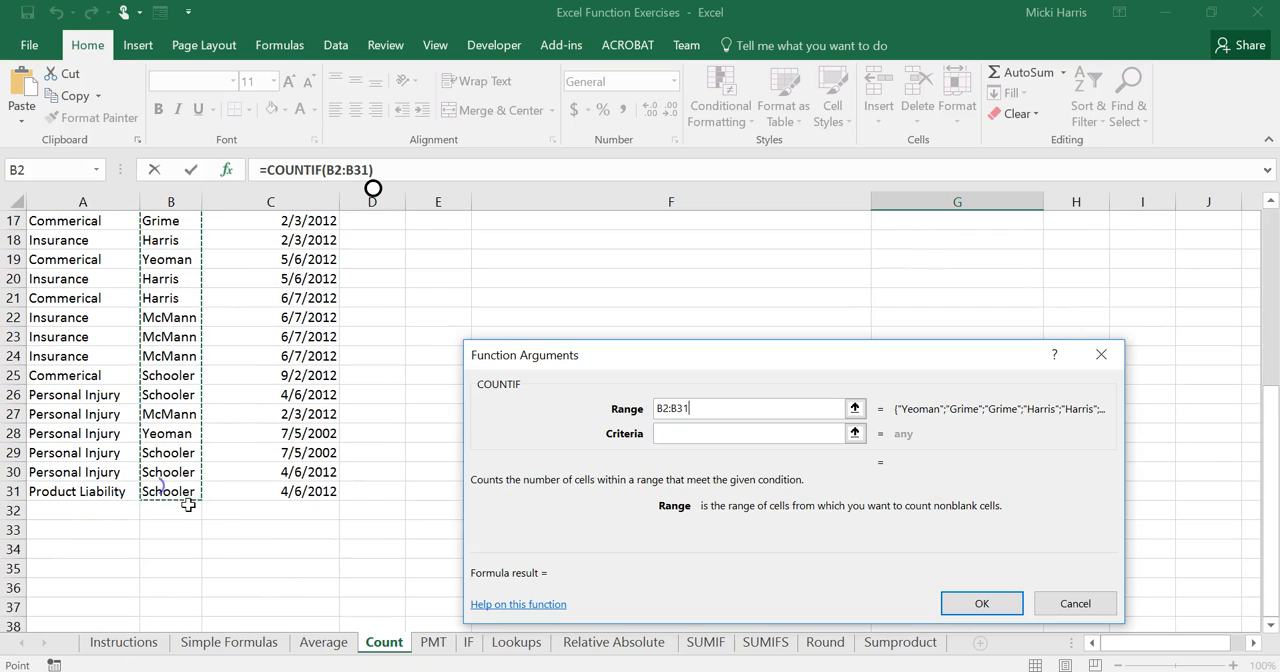
{"action": "left_click", "coordinate": [677, 433]}
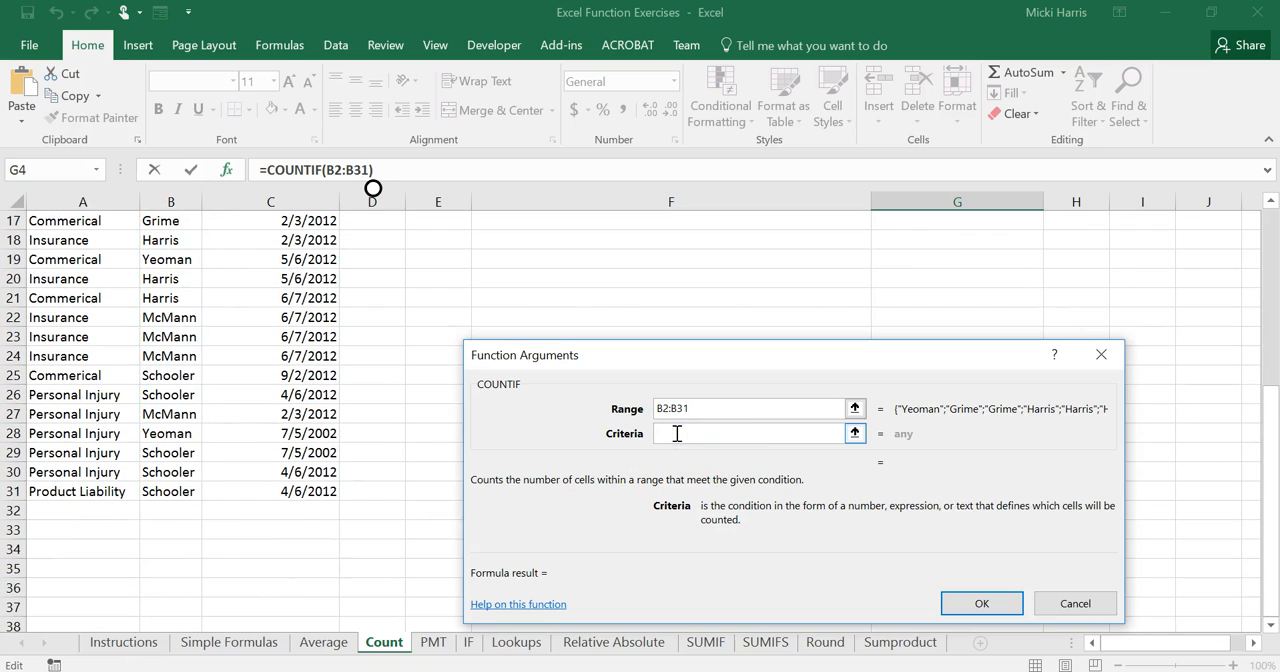
{"action": "scroll", "coordinate": [614, 406], "scroll_direction": "up", "scroll_amount": 5}
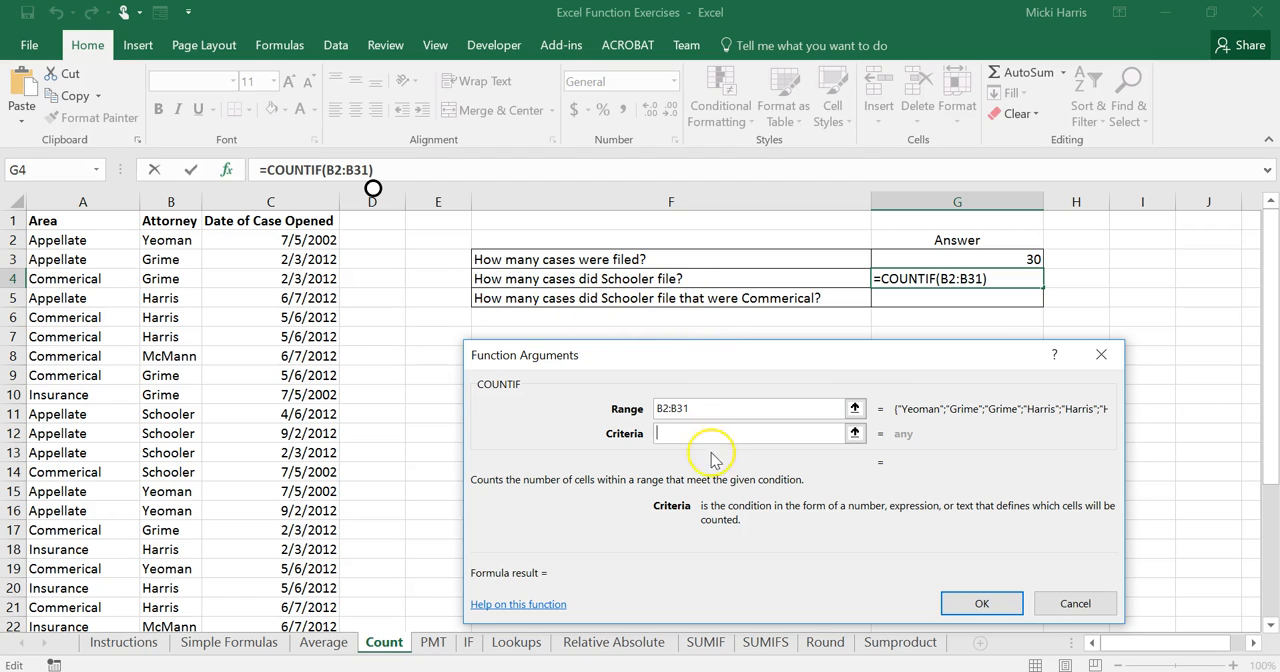
{"action": "type", "text": "Schooler"}
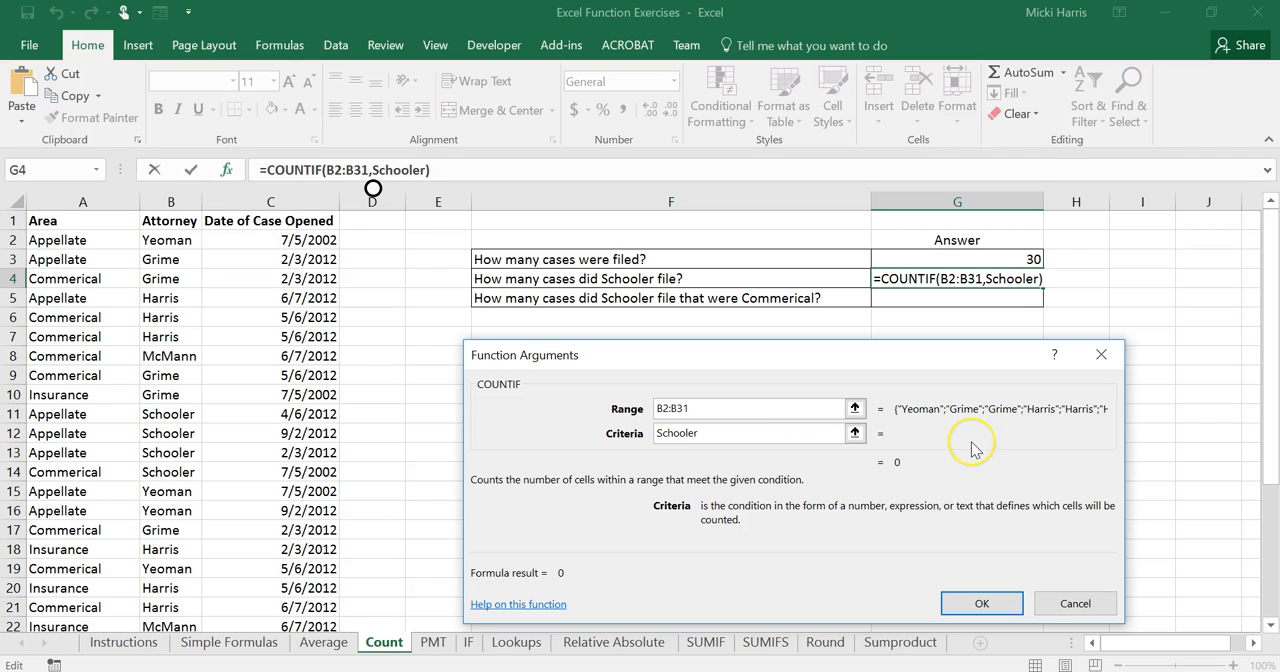
{"action": "key", "text": "BackSpace"}
{"action": "key", "text": "BackSpace"}
{"action": "key", "text": "BackSpace"}
{"action": "key", "text": "BackSpace"}
{"action": "key", "text": "BackSpace"}
{"action": "key", "text": "BackSpace"}
{"action": "key", "text": "BackSpace"}
{"action": "key", "text": "BackSpace"}
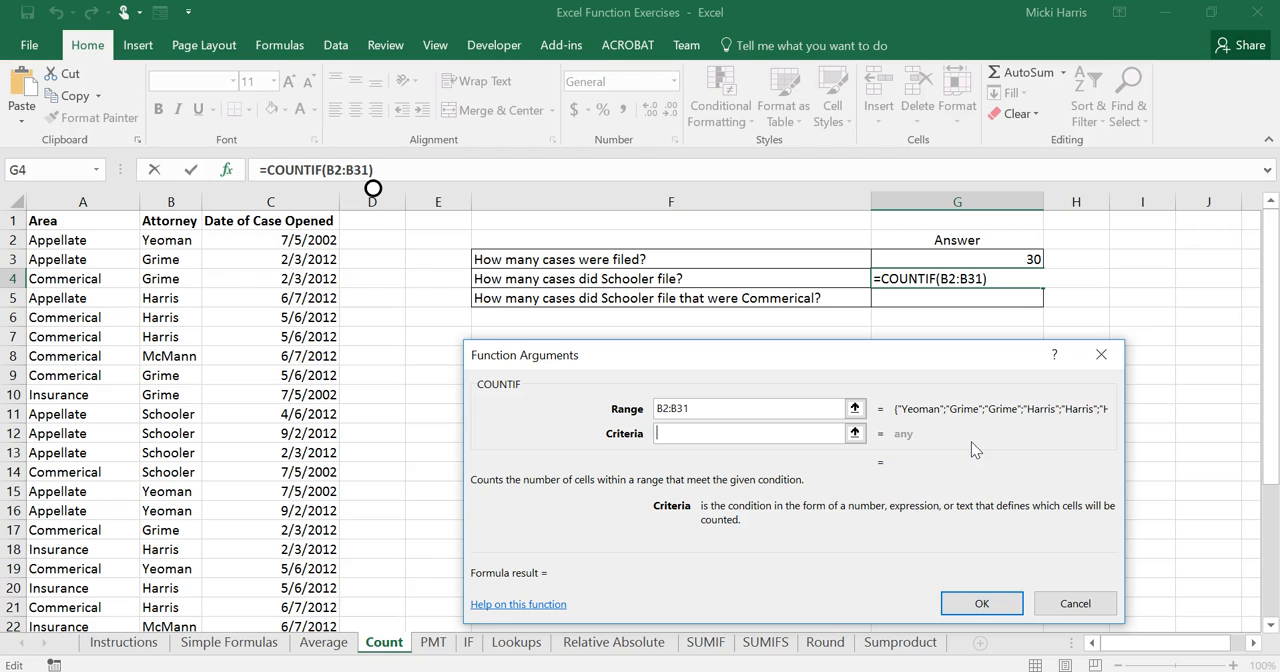
Set the COUNTIF criteria to the attorney in cell B11 and accept the formula in G4.
{"action": "left_click", "coordinate": [187, 414]}
{"action": "left_click", "coordinate": [990, 606]}
{"action": "left_click", "coordinate": [990, 605]}
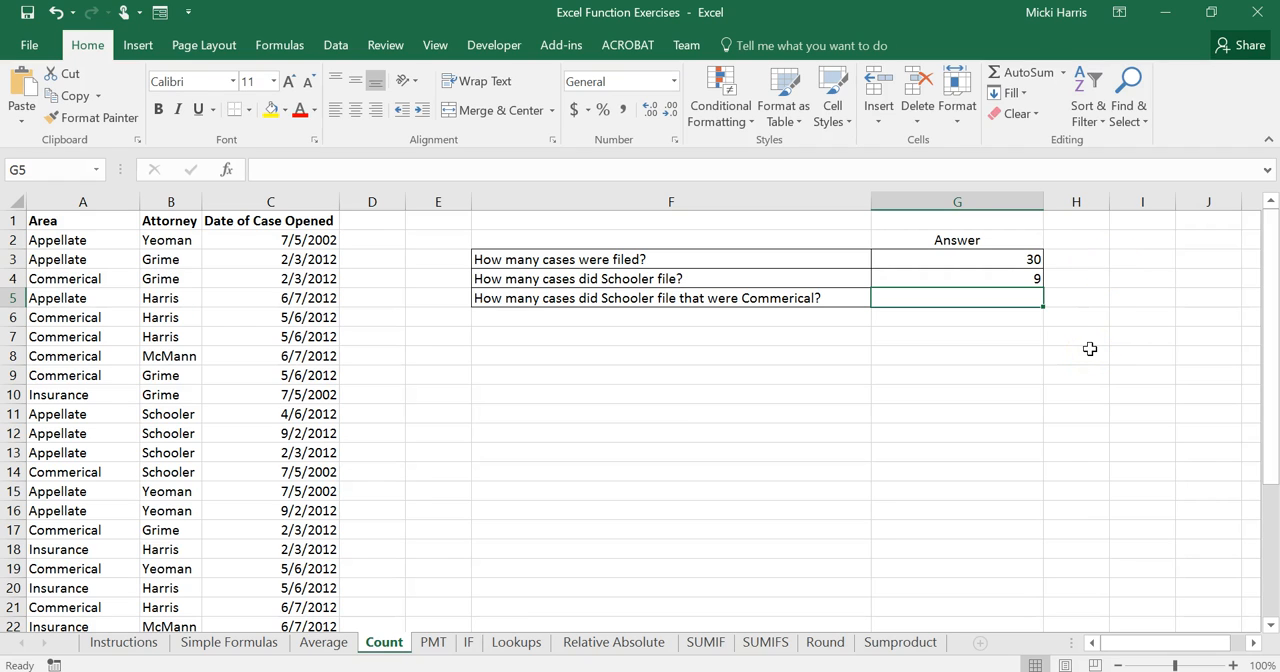
Start a COUNTIFS formula in G5 with B2:B31 as the first criteria range and cell B11 as the first criterion.
{"action": "type", "text": "=count"}
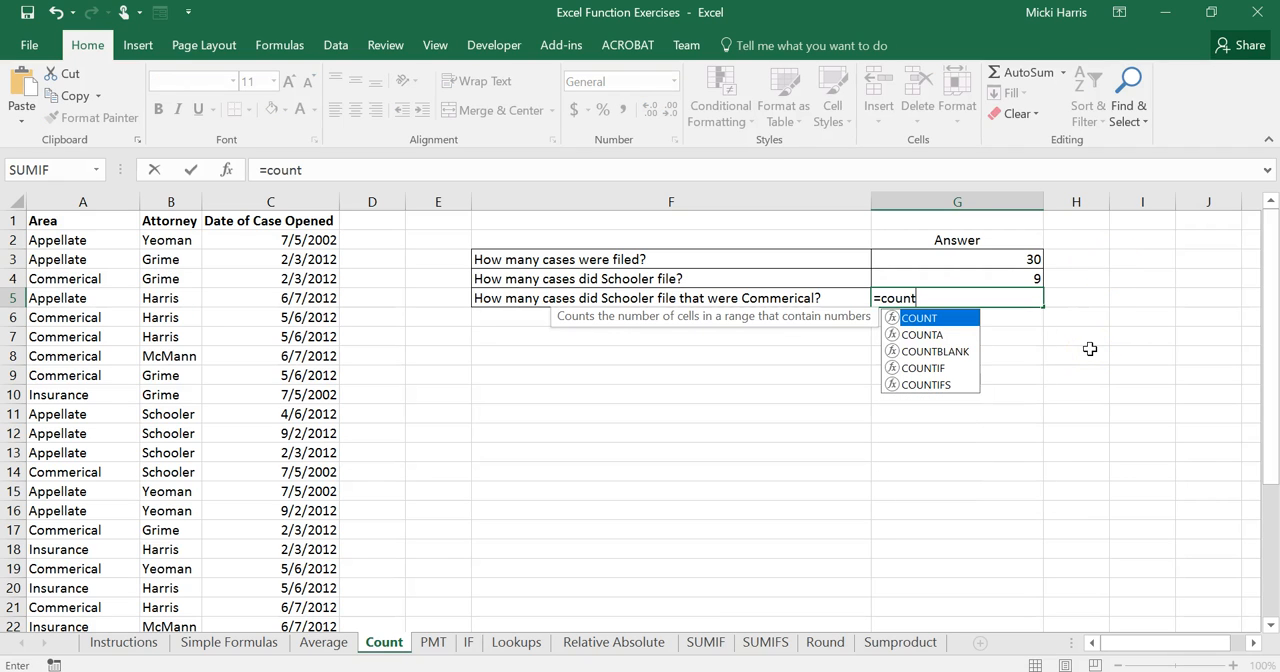
{"action": "double_click", "coordinate": [929, 386]}
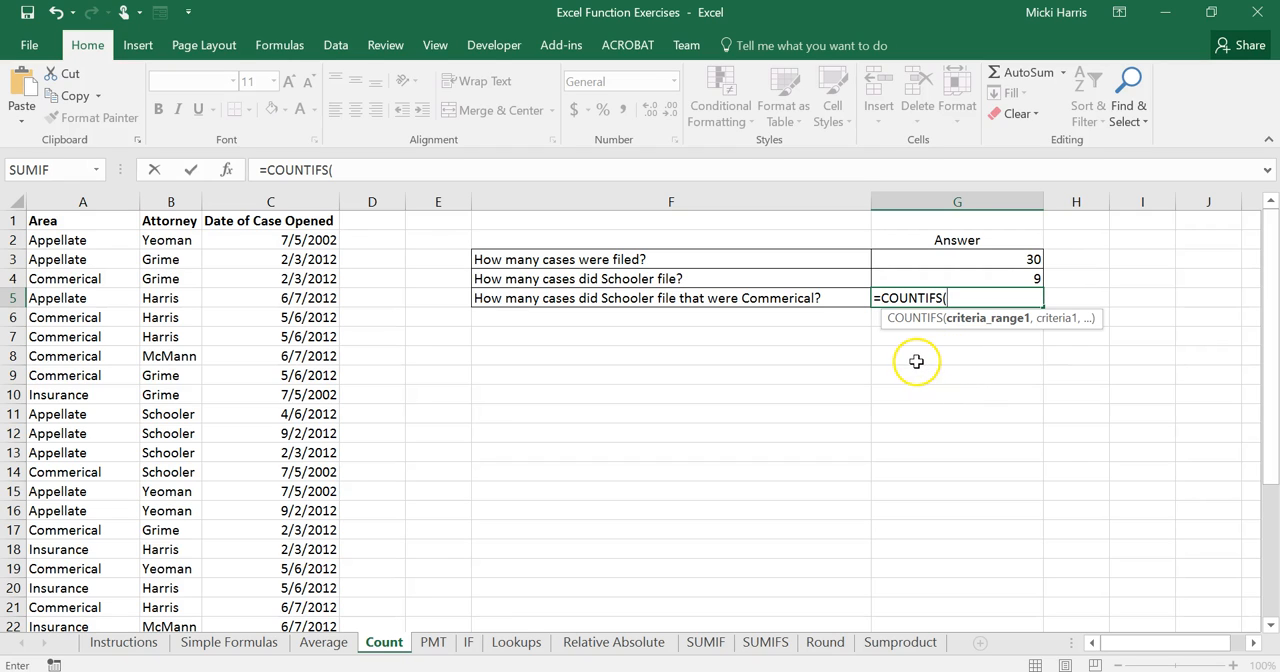
{"action": "left_click", "coordinate": [227, 170]}
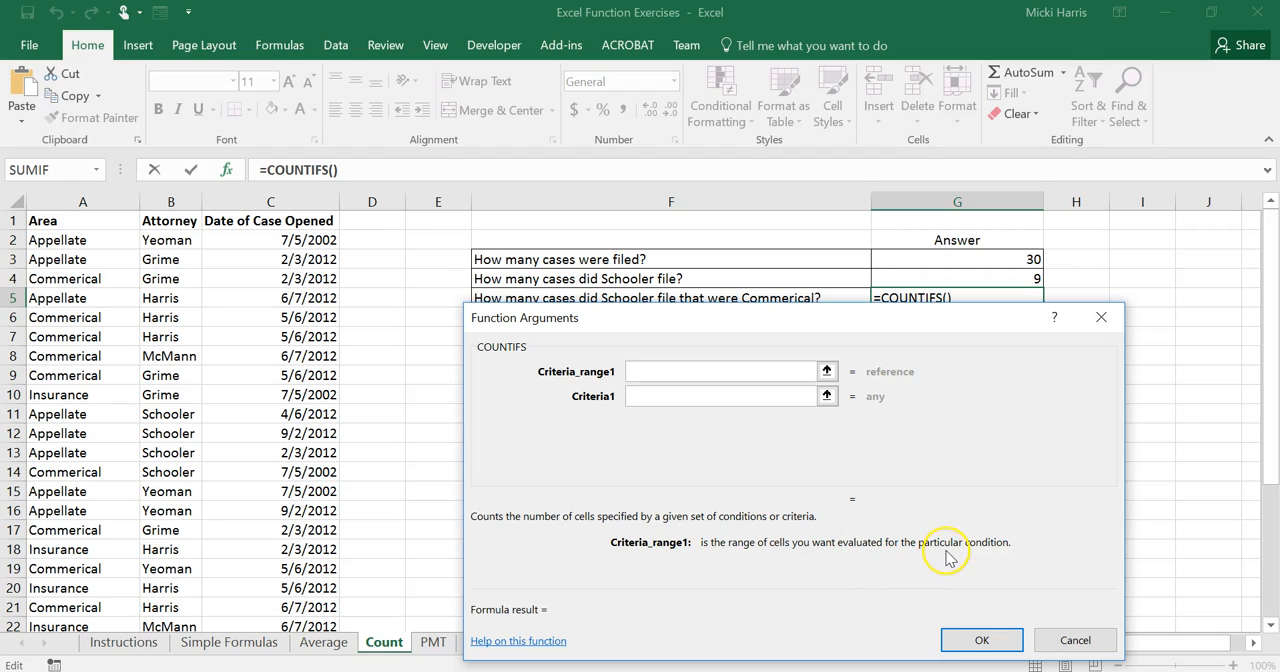
{"action": "left_click_drag", "start_coordinate": [843, 318], "coordinate": [845, 370]}
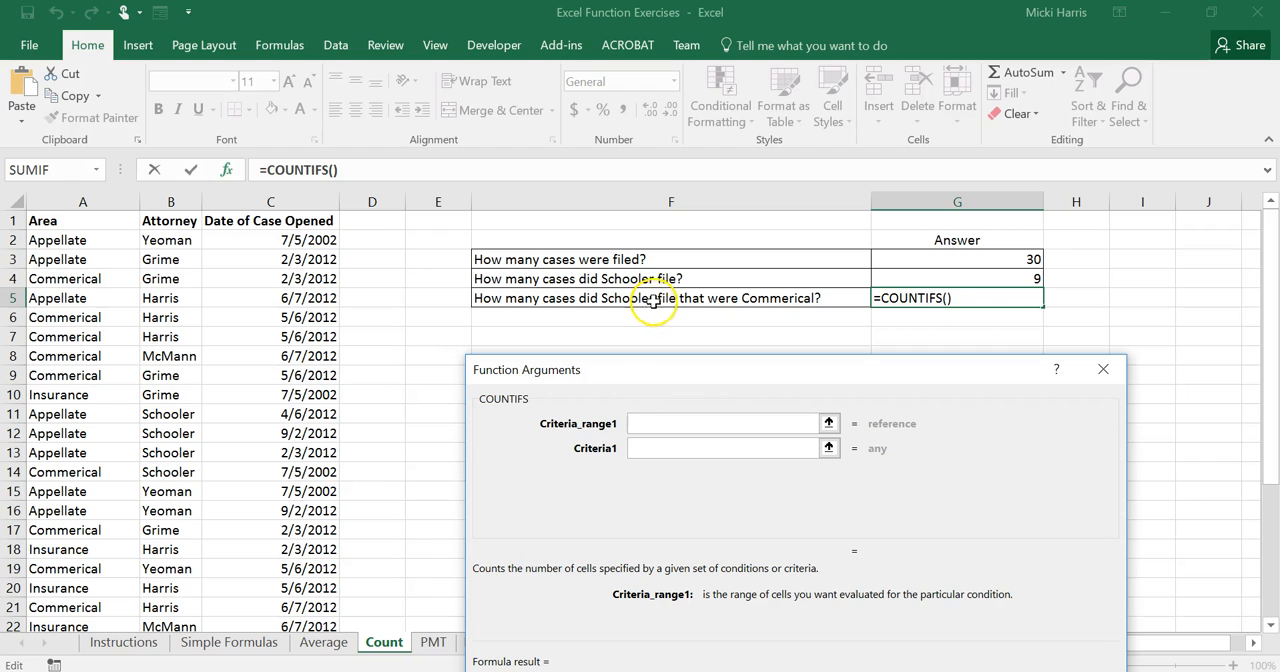
{"action": "left_click_drag", "start_coordinate": [717, 369], "coordinate": [722, 340]}
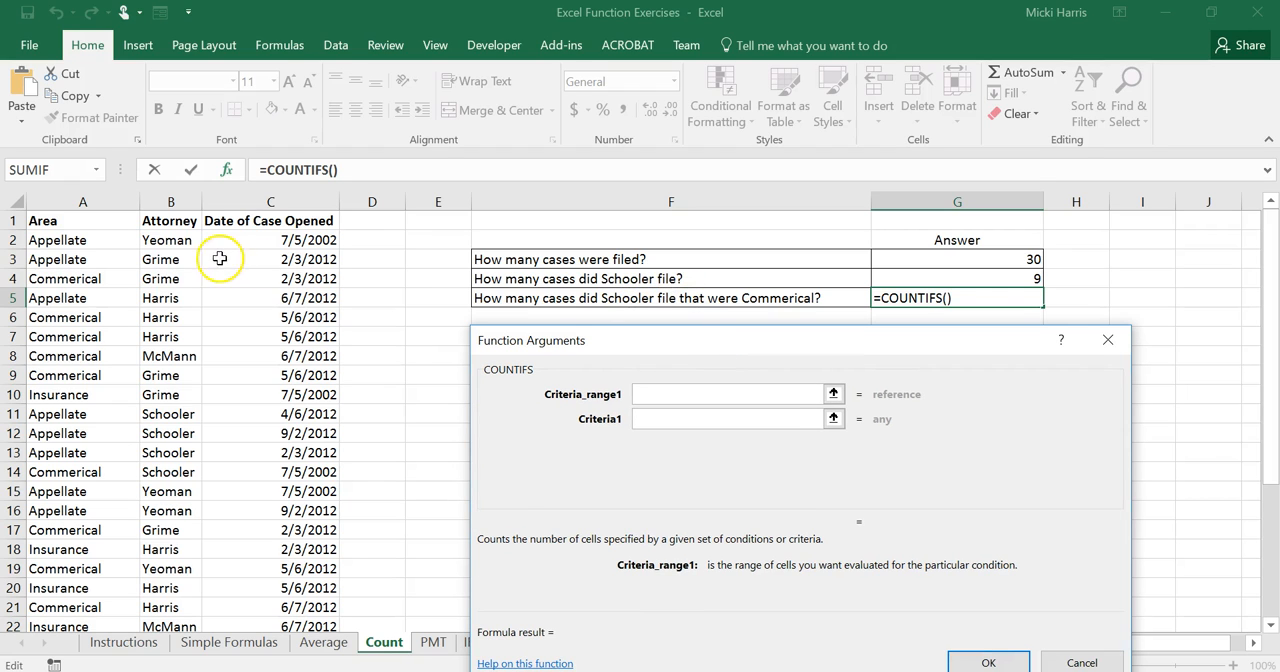
{"action": "left_click_drag", "start_coordinate": [172, 239], "coordinate": [183, 588]}
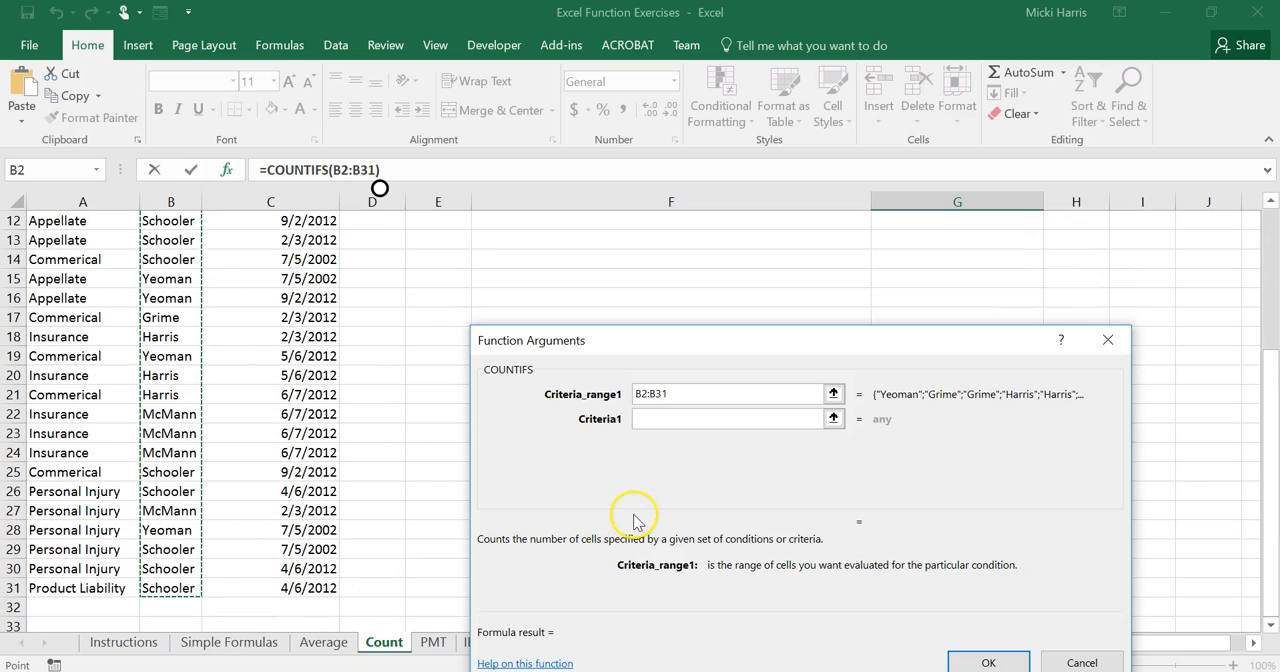
{"action": "left_click", "coordinate": [656, 419]}
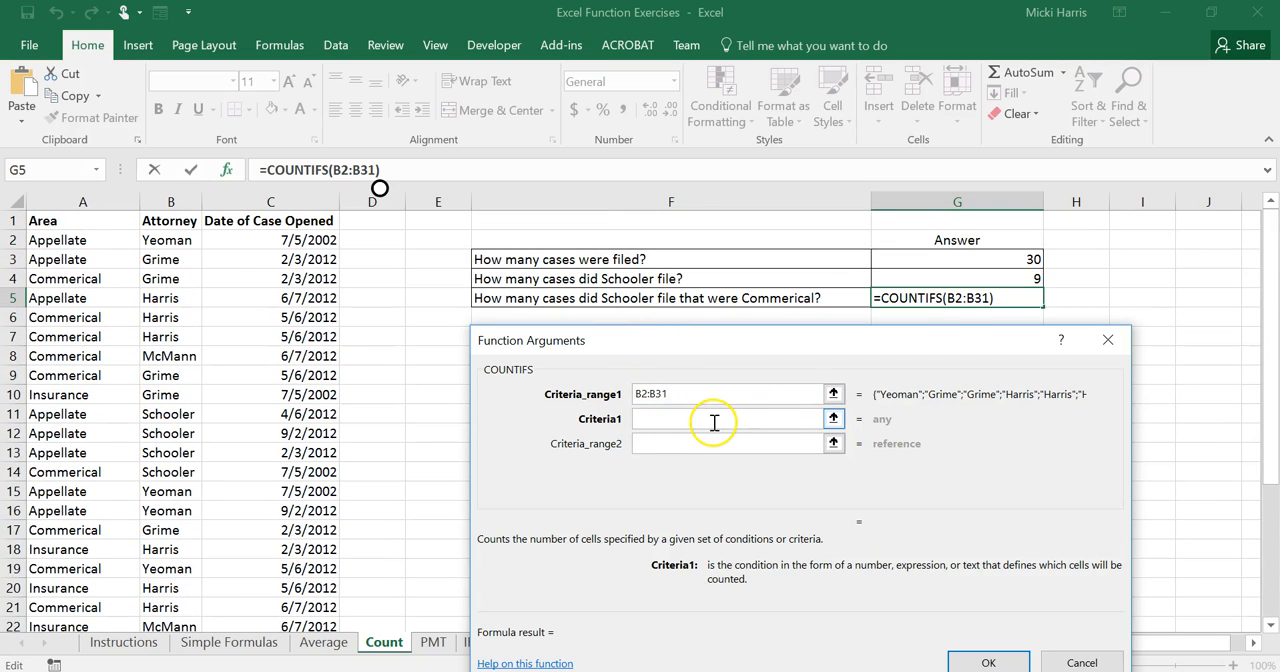
{"action": "left_click", "coordinate": [148, 414]}
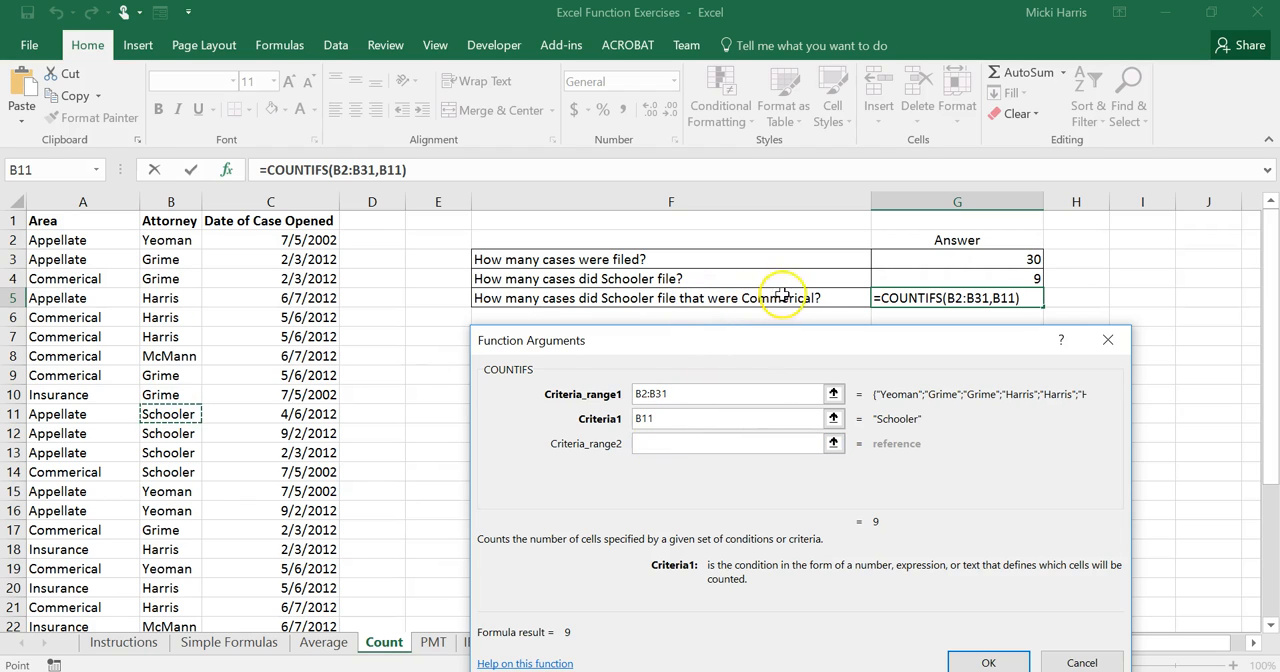
Add A2:A31 as the second criteria range and cell A4 (Commerical) as its criterion, and accept the COUNTIFS formula in G5.
{"action": "left_click", "coordinate": [645, 445]}
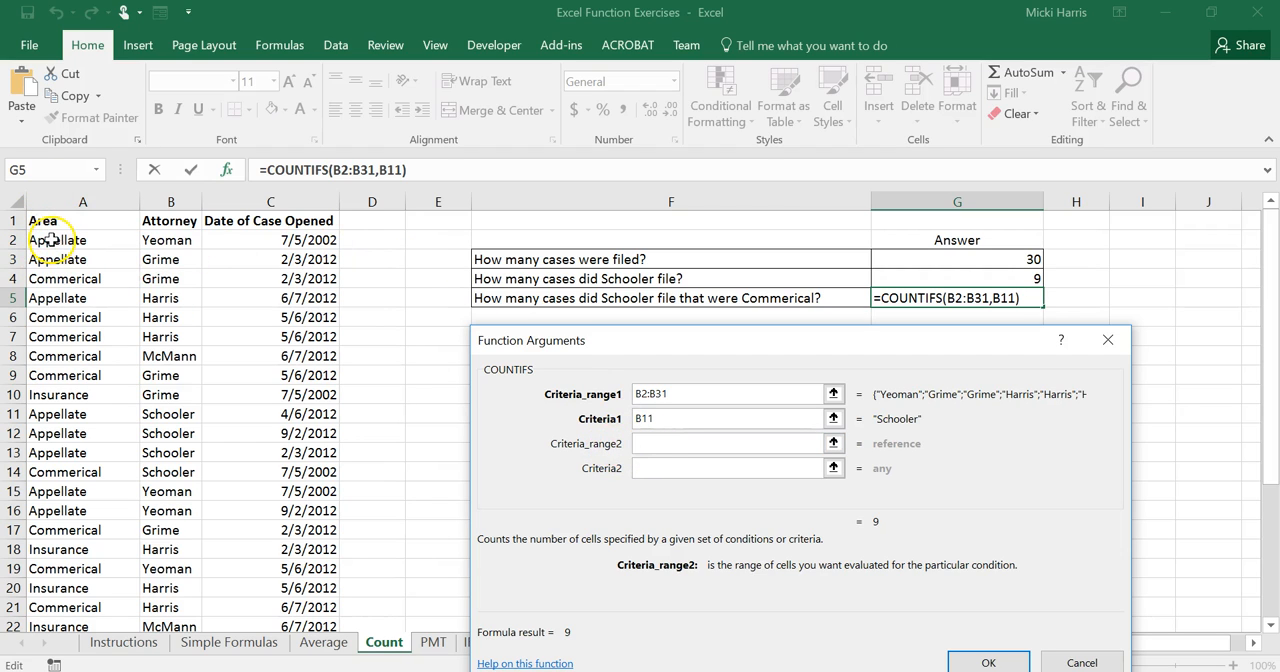
{"action": "left_click_drag", "start_coordinate": [50, 240], "coordinate": [80, 557]}
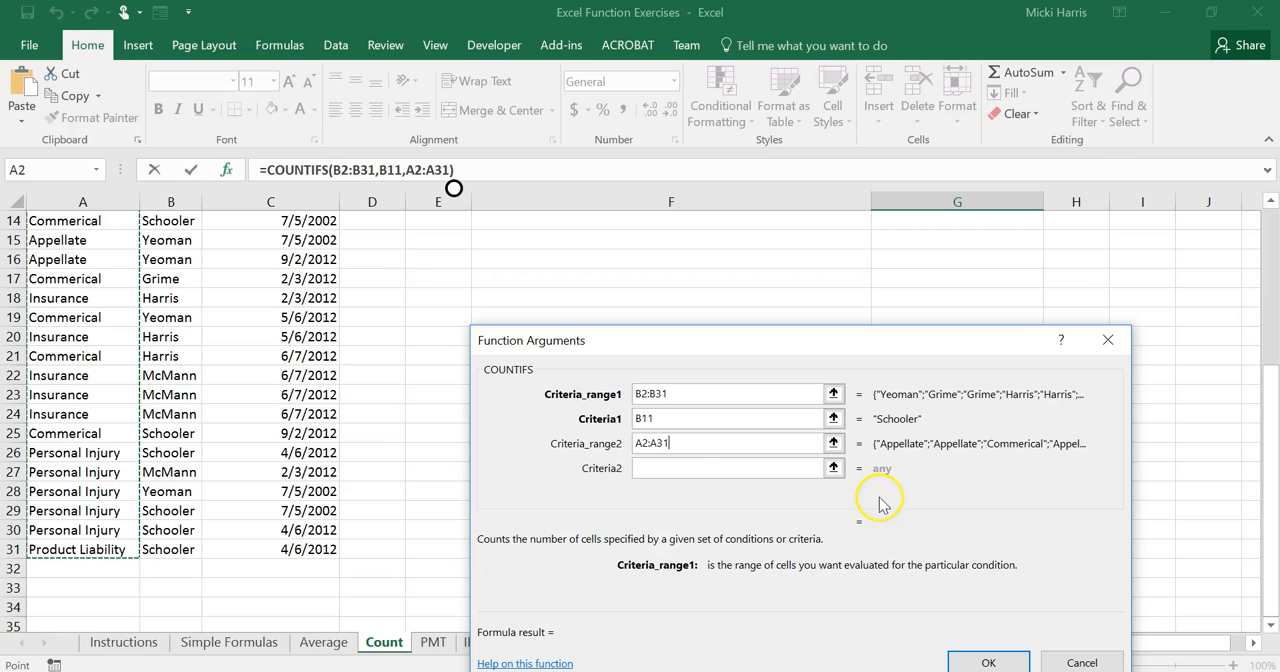
{"action": "left_click", "coordinate": [656, 469]}
{"action": "scroll", "coordinate": [680, 475], "scroll_direction": "up", "scroll_amount": 5}
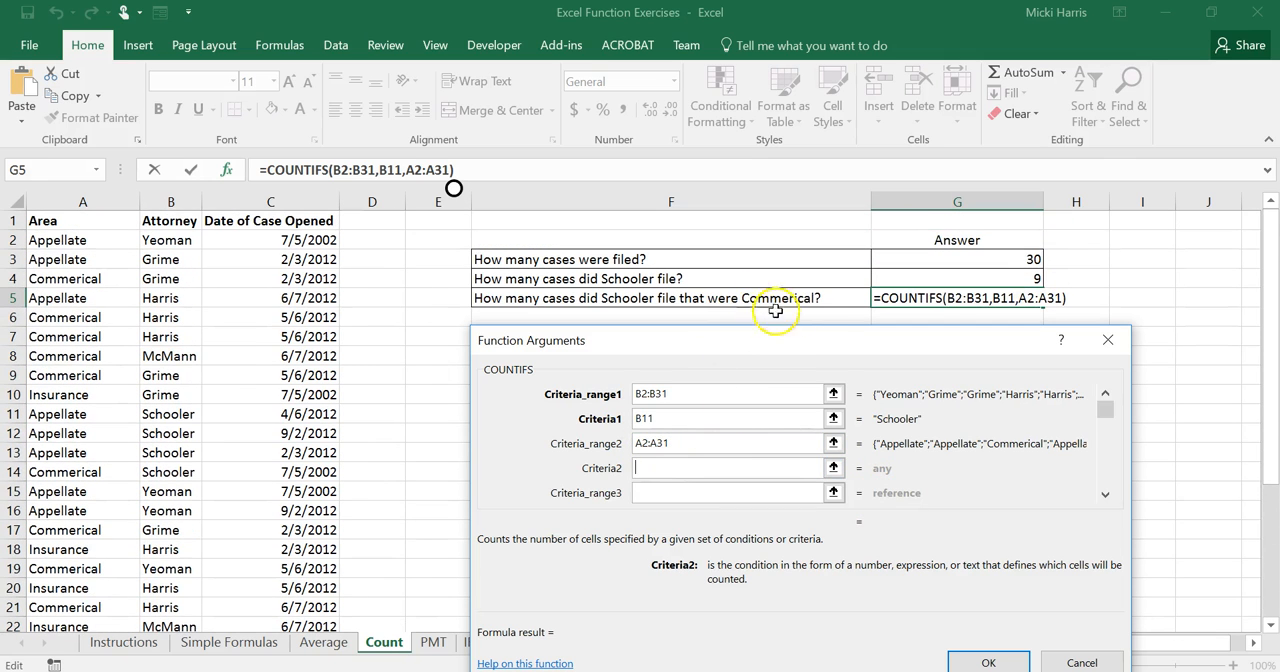
{"action": "left_click", "coordinate": [64, 279]}
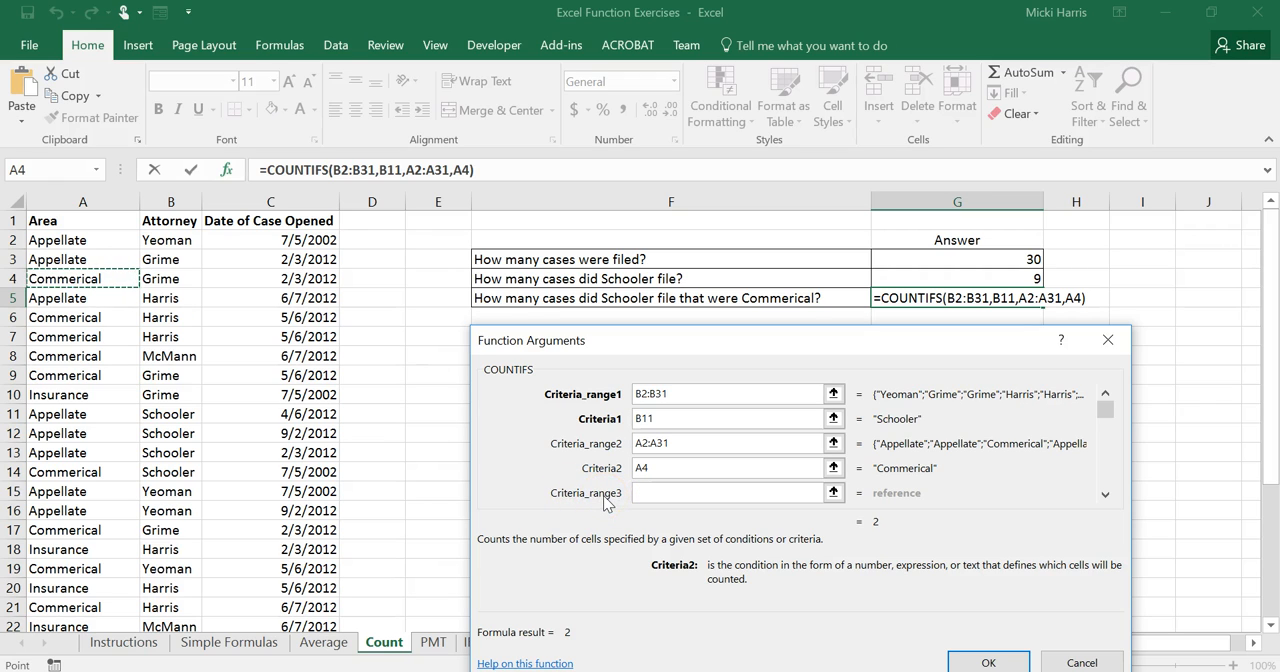
{"action": "left_click", "coordinate": [988, 663]}
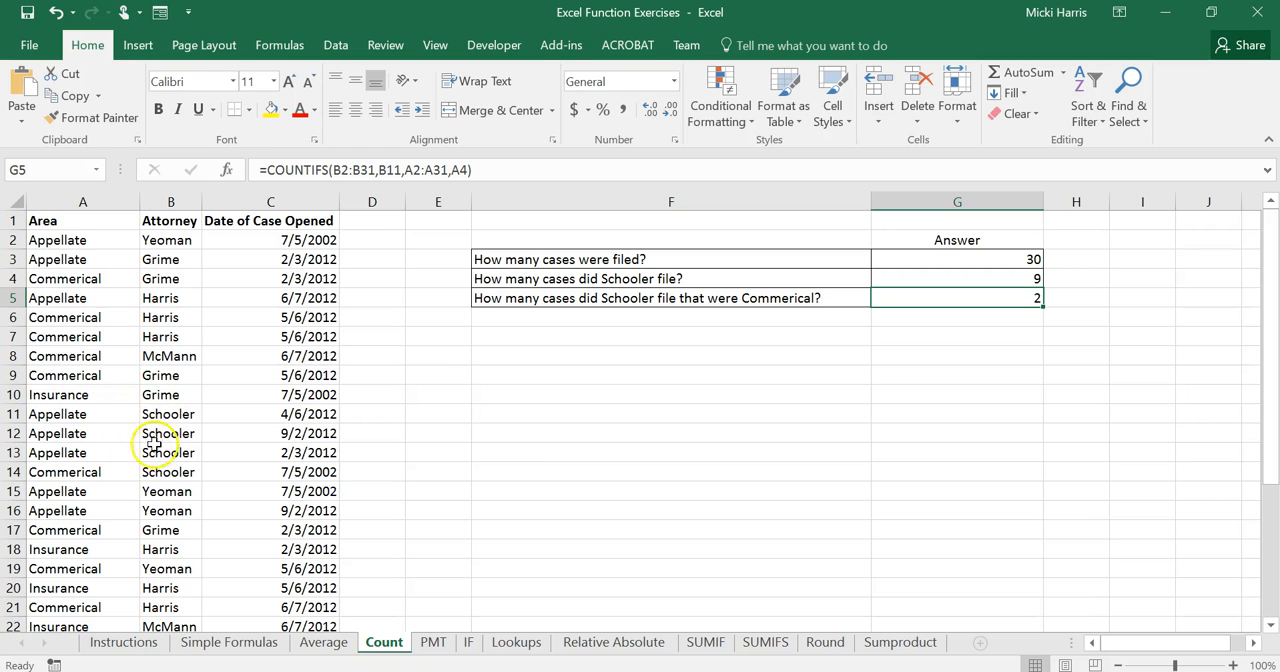
{"action": "scroll", "coordinate": [185, 575], "scroll_direction": "down", "scroll_amount": 1}
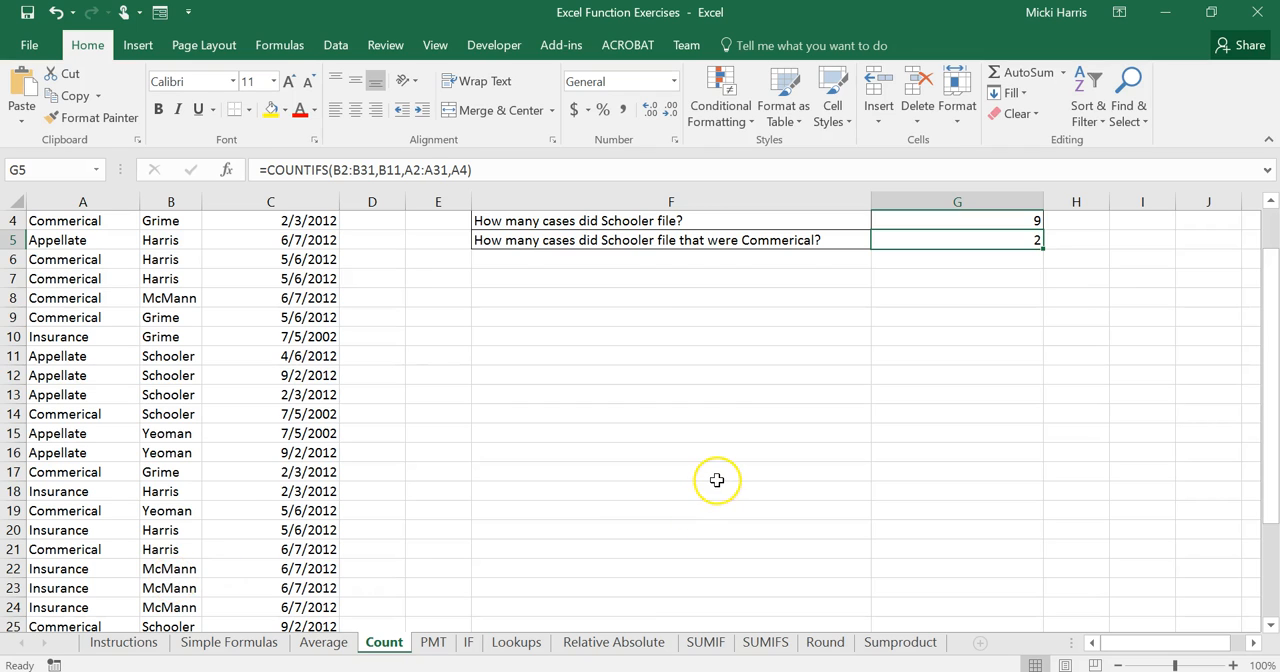
{"action": "scroll", "coordinate": [720, 480], "scroll_direction": "up", "scroll_amount": 1}
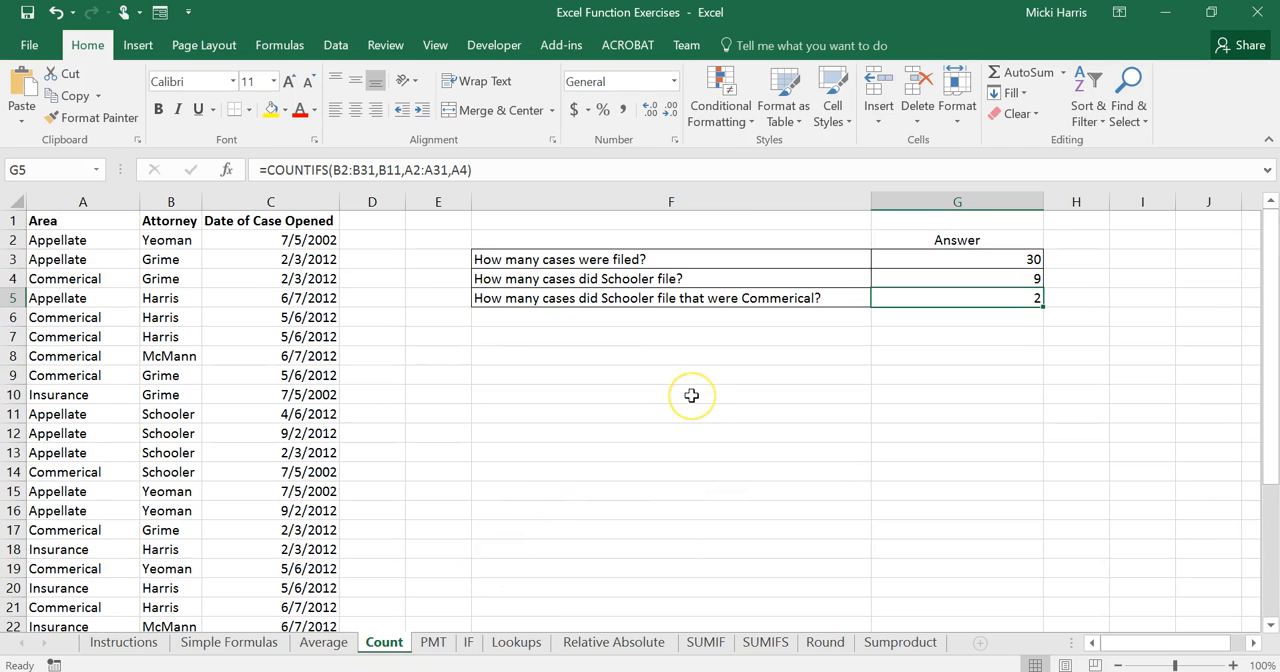